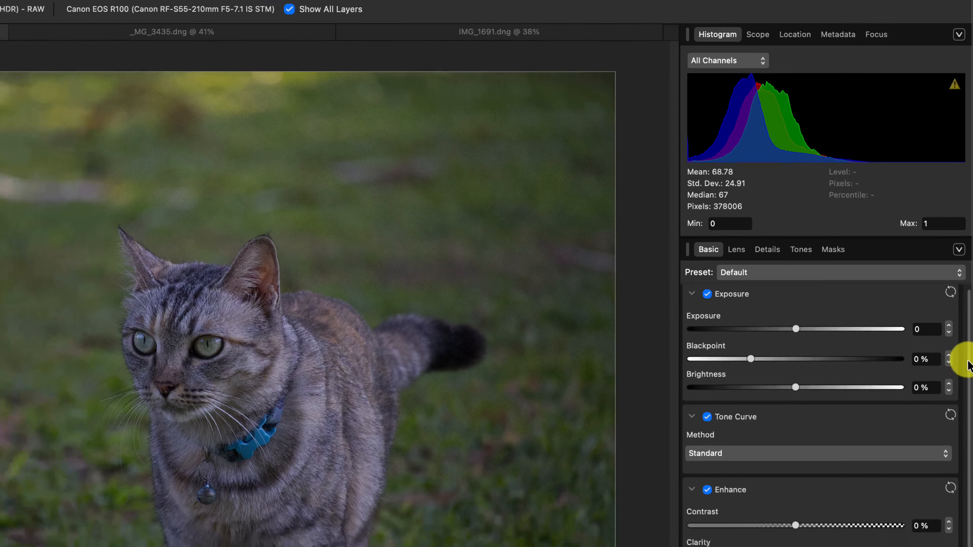
# - Expand and enable the Shadows & Highlights adjustment for the cat photo
pyautogui.scroll(-3, 965, 381)
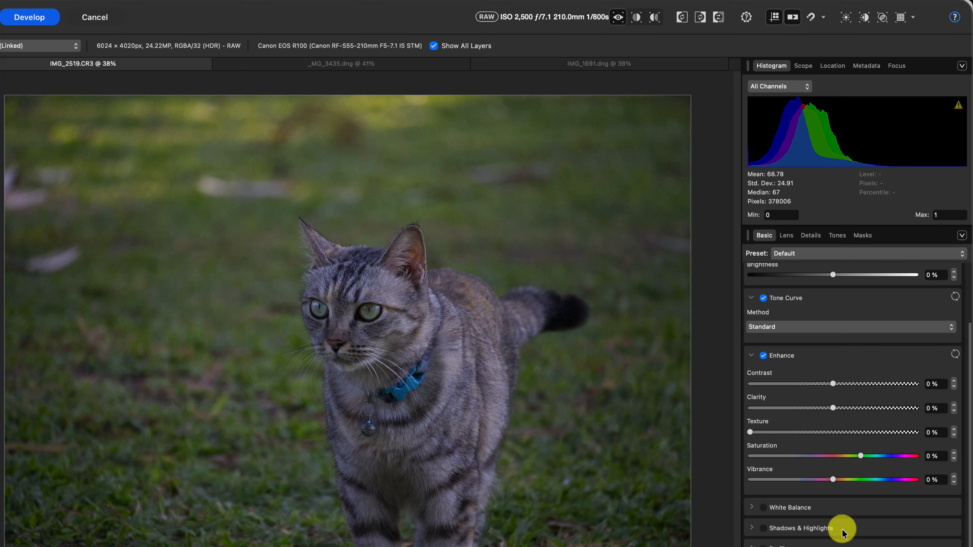
pyautogui.click(751, 528)
pyautogui.moveTo(969, 473); pyautogui.dragTo(960, 546)
pyautogui.click(764, 475)
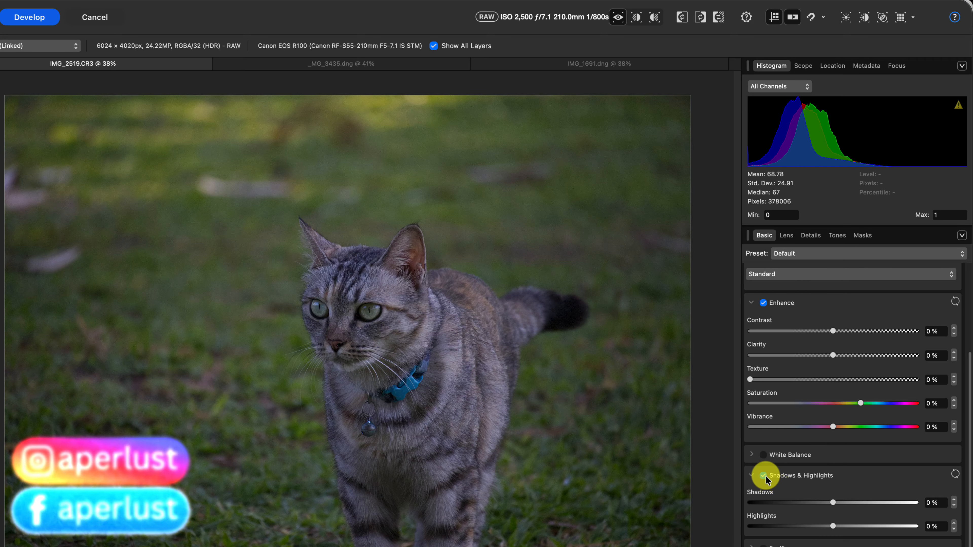
pyautogui.moveTo(833, 503)
pyautogui.mouseDown()
pyautogui.moveTo(905, 501)
pyautogui.moveTo(828, 503)
pyautogui.moveTo(890, 502)
pyautogui.moveTo(840, 503)
pyautogui.mouseUp()
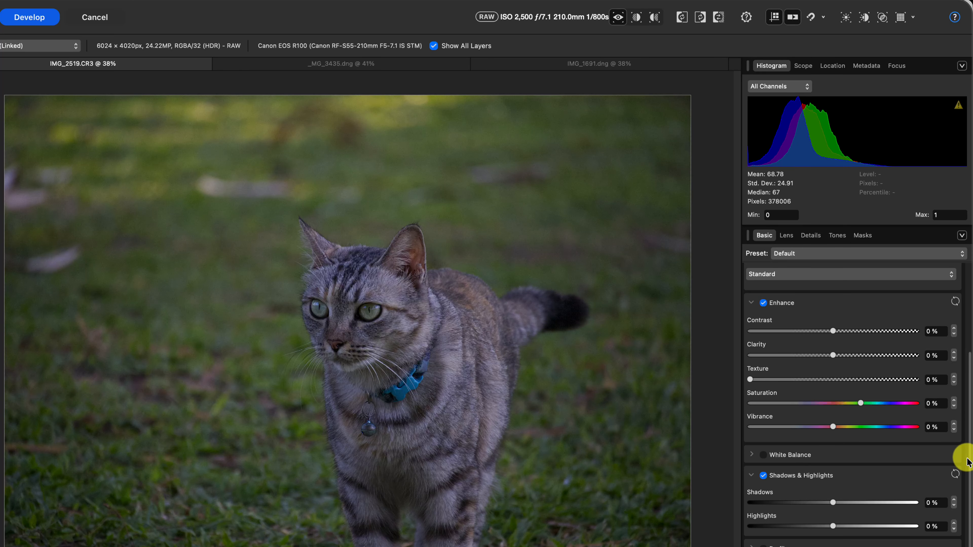
pyautogui.scroll(5, 962, 454)
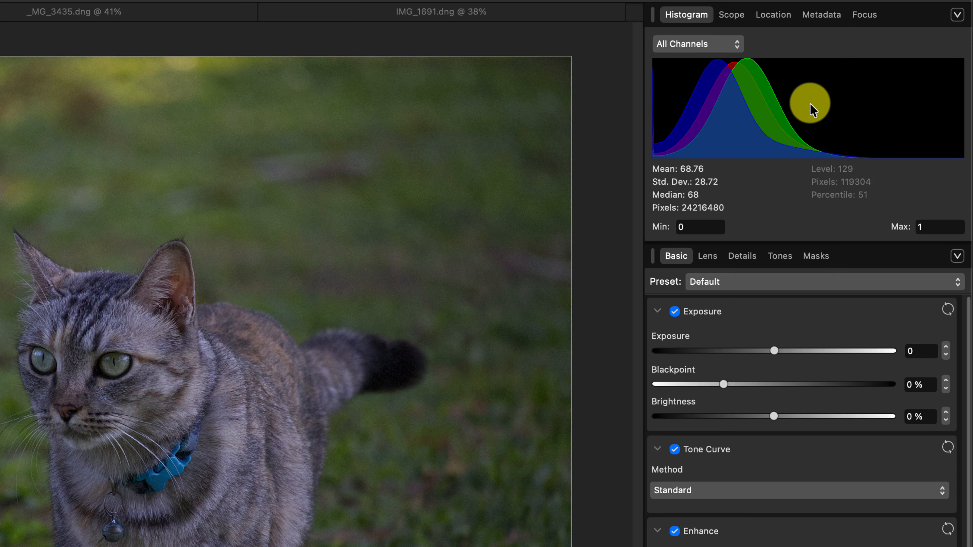
# - Try the cat photo's exposure at 0.728 and, with clipped highlights shown, at 4.904, and reset it to 0
pyautogui.moveTo(774, 351)
pyautogui.mouseDown()
pyautogui.moveTo(800, 351)
pyautogui.moveTo(792, 351)
pyautogui.mouseUp()
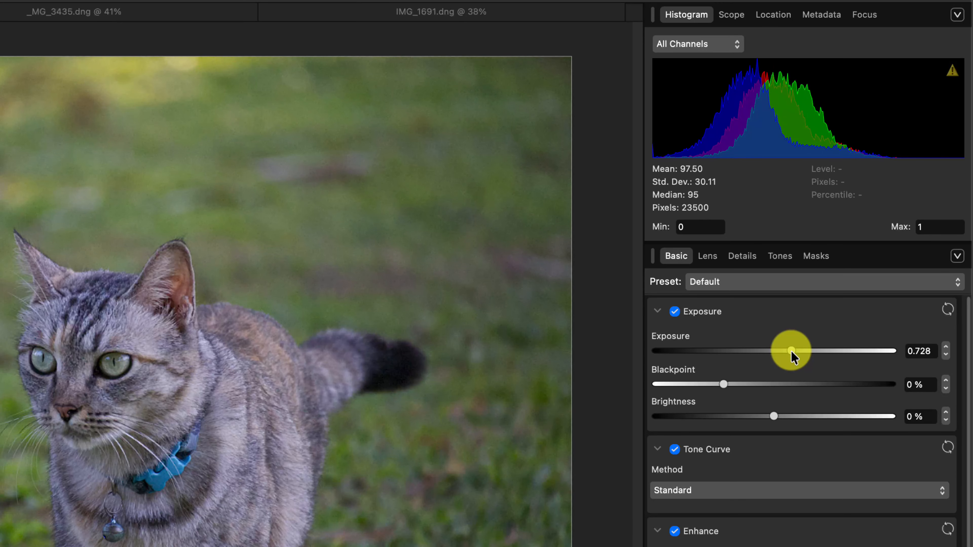
pyautogui.doubleClick(792, 351)
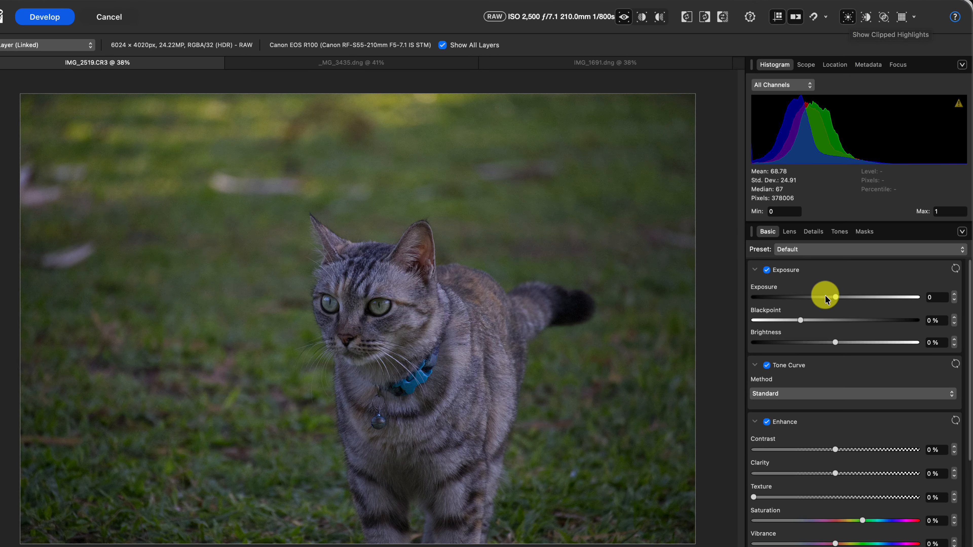
pyautogui.moveTo(836, 299); pyautogui.dragTo(916, 297)
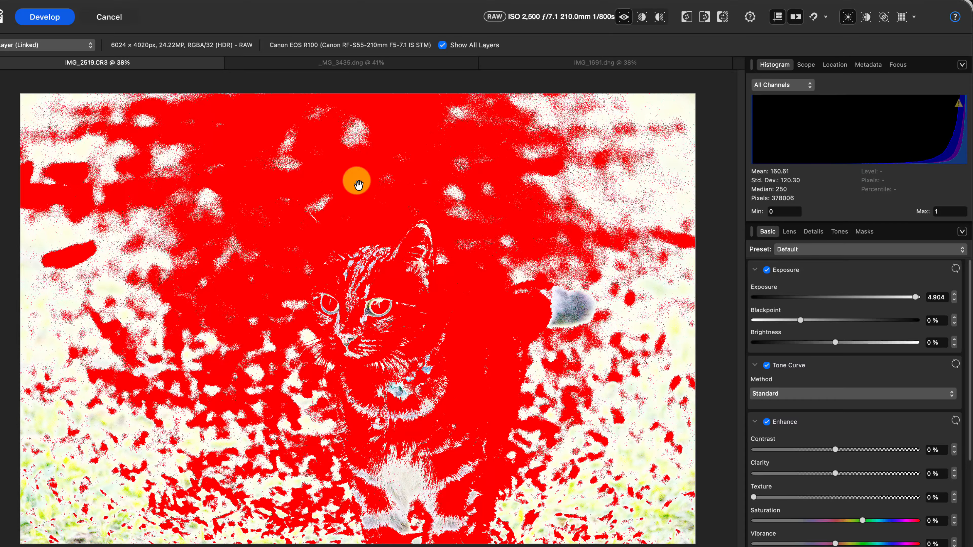
pyautogui.moveTo(916, 297); pyautogui.dragTo(845, 301)
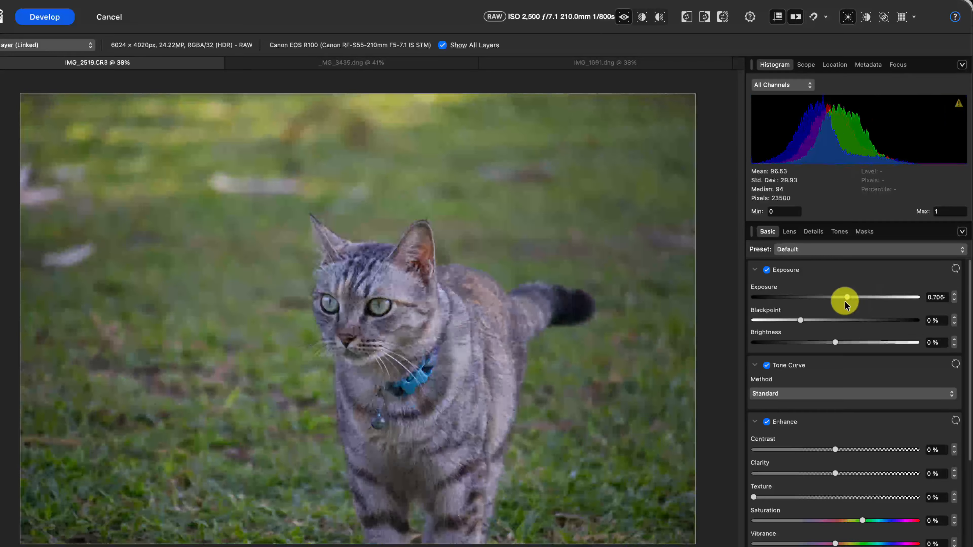
pyautogui.doubleClick(847, 297)
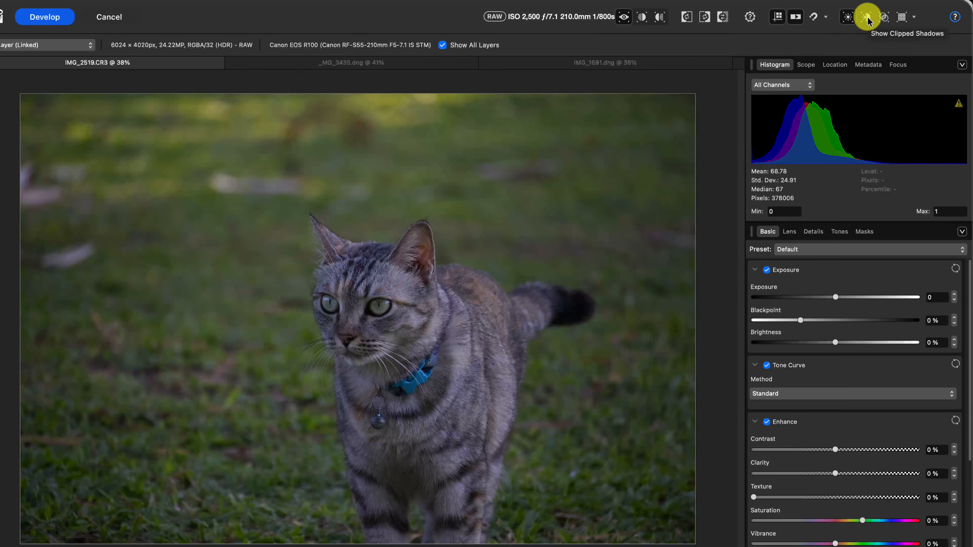
# - With clipped shadows shown, try an exposure of -5 with a 6% blackpoint and reset both values
pyautogui.moveTo(837, 296); pyautogui.dragTo(742, 298)
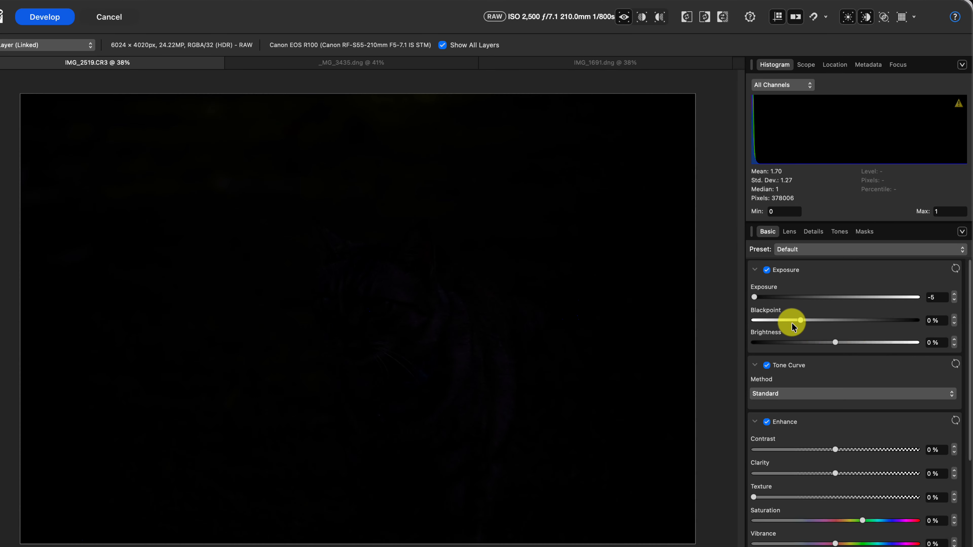
pyautogui.moveTo(798, 321); pyautogui.dragTo(827, 323)
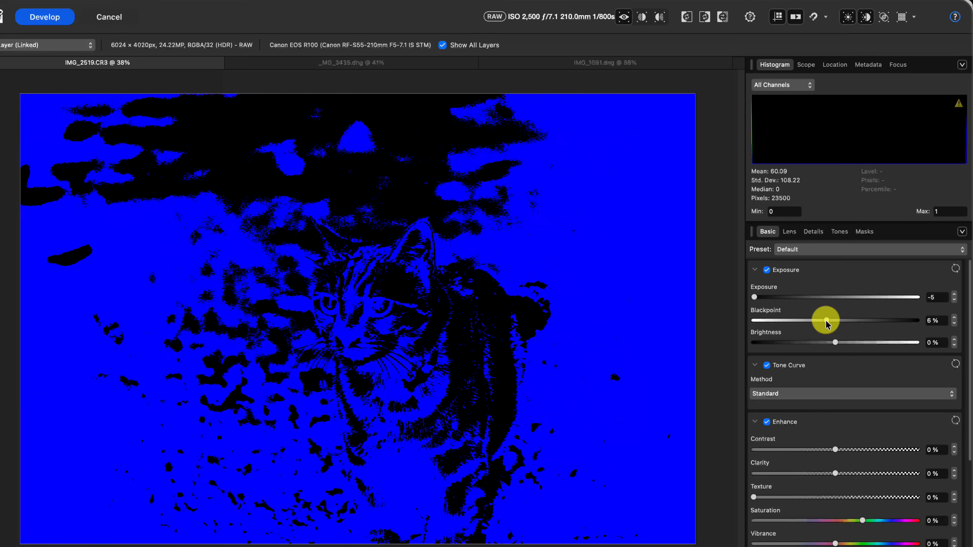
pyautogui.moveTo(759, 302); pyautogui.dragTo(760, 304)
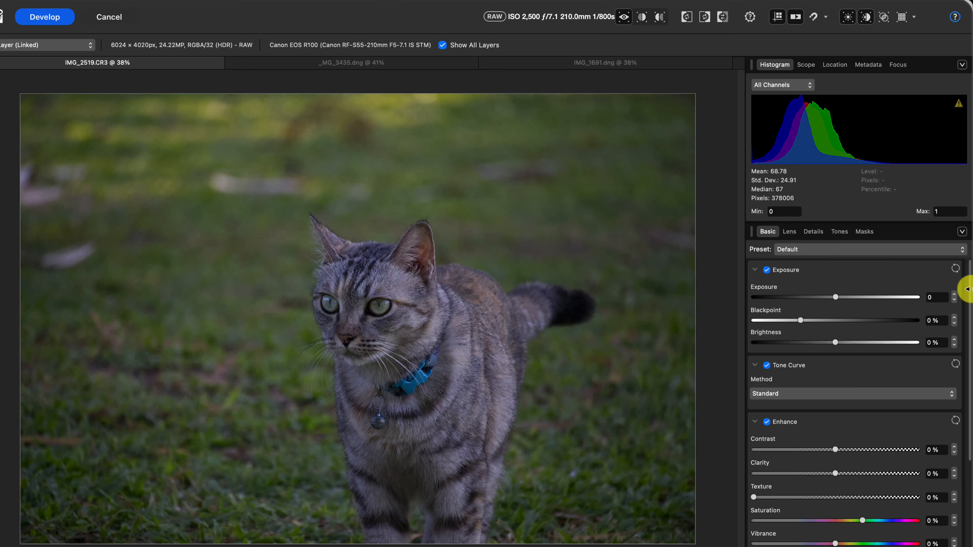
# - With clipped tones shown, try an exposure of -2.677 with a 9% blackpoint and reset both values
pyautogui.scroll(-5, 965, 345)
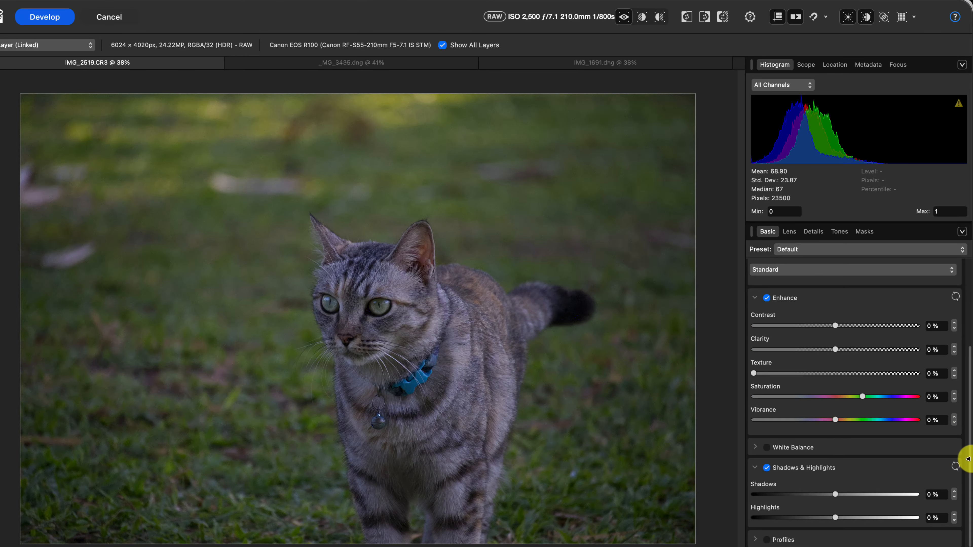
pyautogui.moveTo(966, 458); pyautogui.dragTo(958, 343)
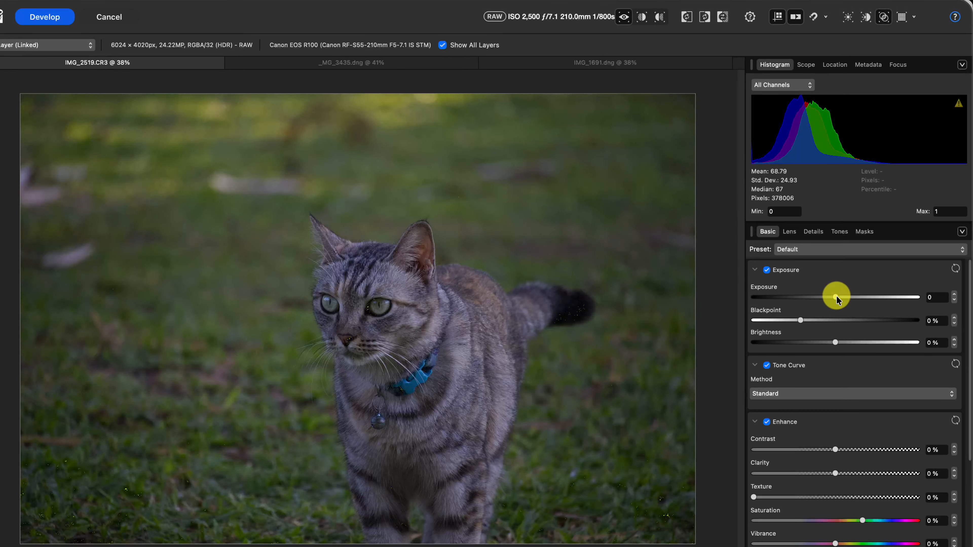
pyautogui.moveTo(836, 297); pyautogui.dragTo(792, 297)
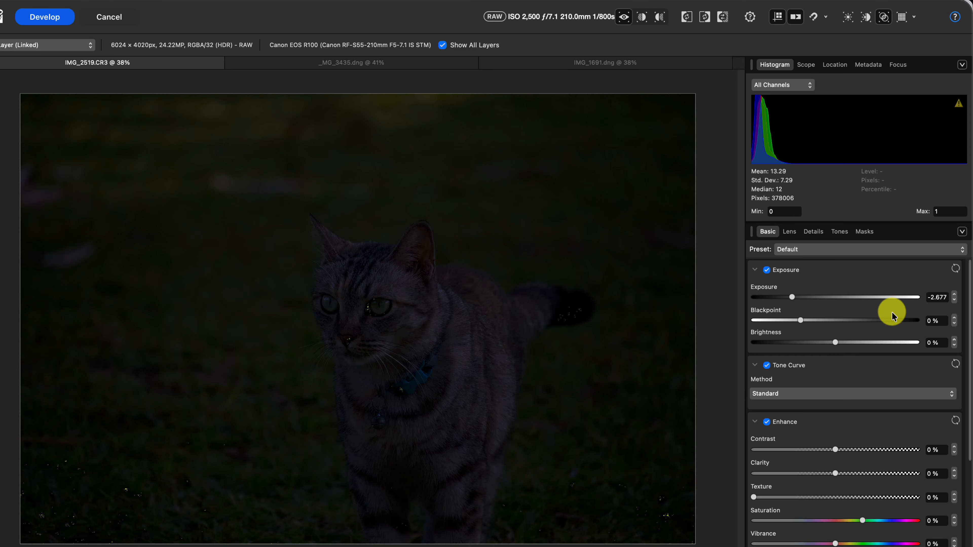
pyautogui.moveTo(801, 321); pyautogui.dragTo(844, 320)
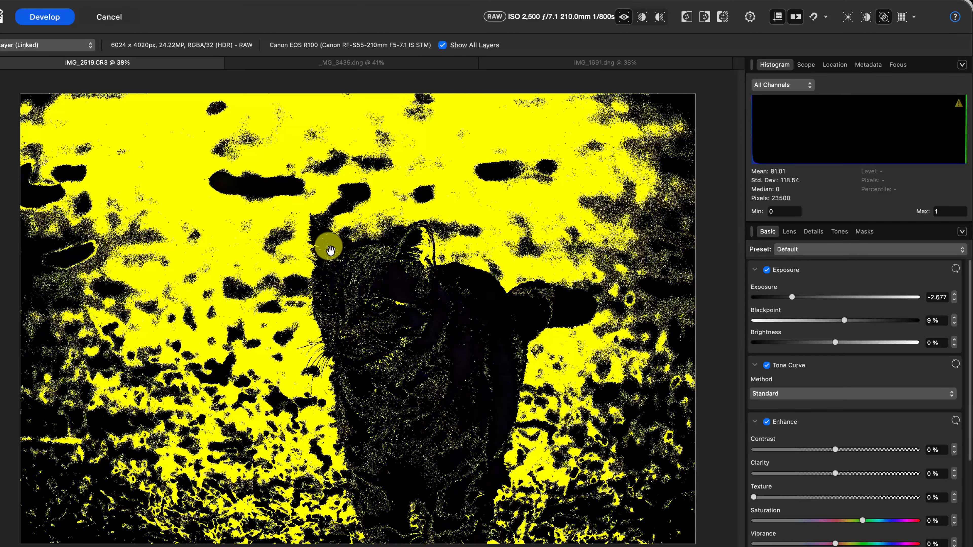
pyautogui.doubleClick(845, 321)
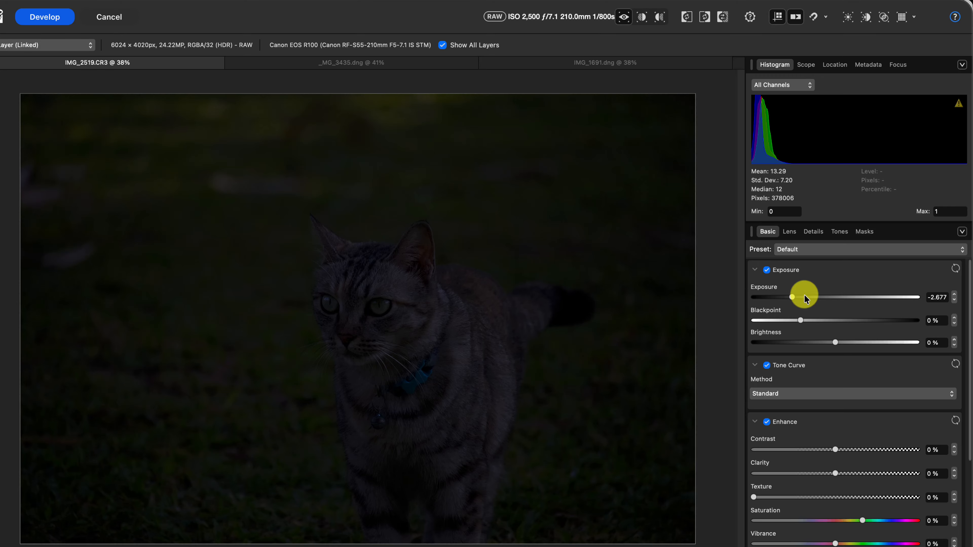
pyautogui.click(956, 269)
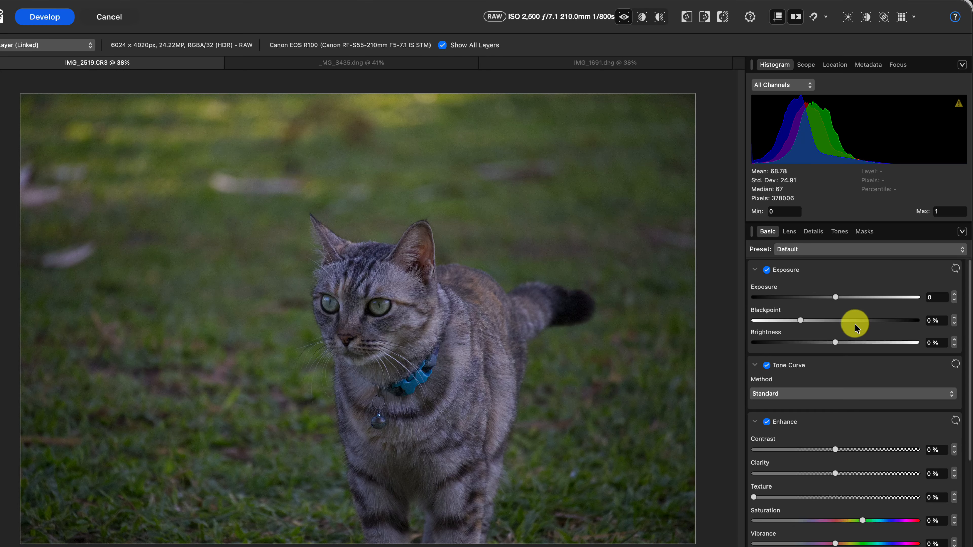
# - Try brightening the cat photo with an exposure of 2.319 and reset it to 0
pyautogui.moveTo(835, 298); pyautogui.dragTo(873, 298)
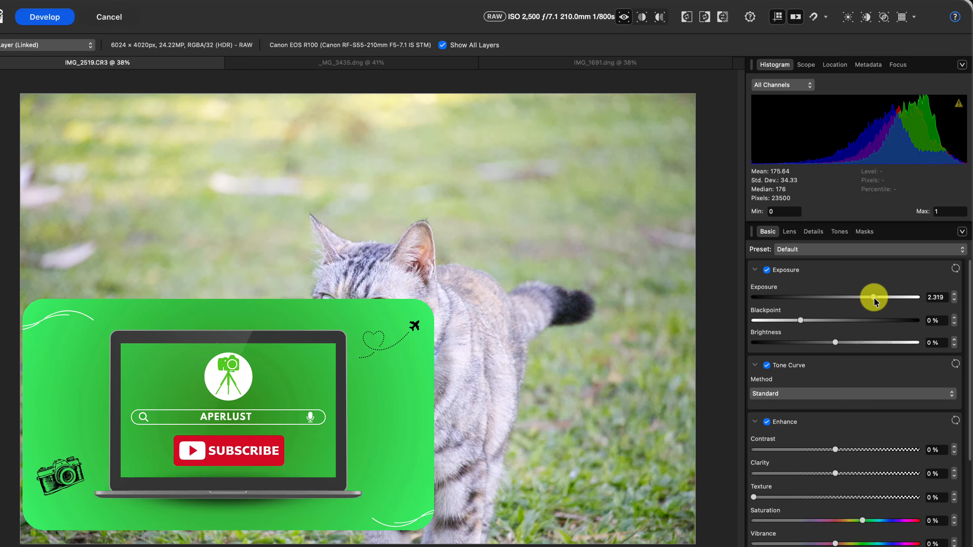
pyautogui.doubleClick(874, 297)
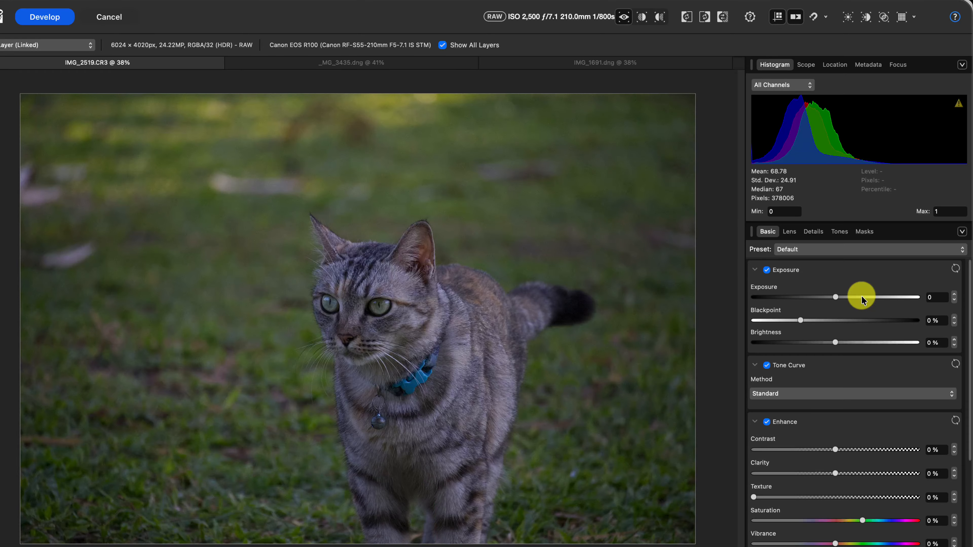
# - Switch to the _MG_3435.dng mountain photo and show its clipped highlights and clipped shadows
pyautogui.click(380, 65)
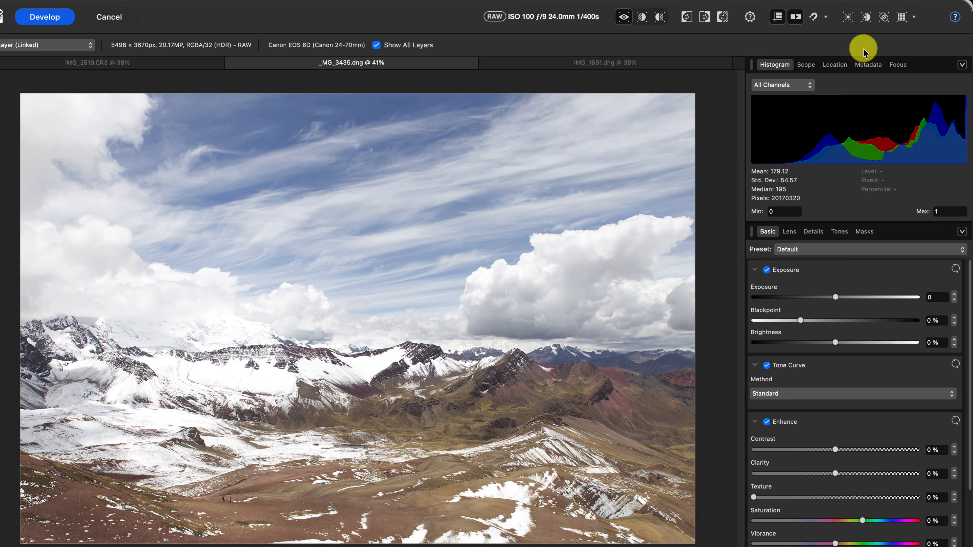
pyautogui.click(848, 17)
pyautogui.click(866, 18)
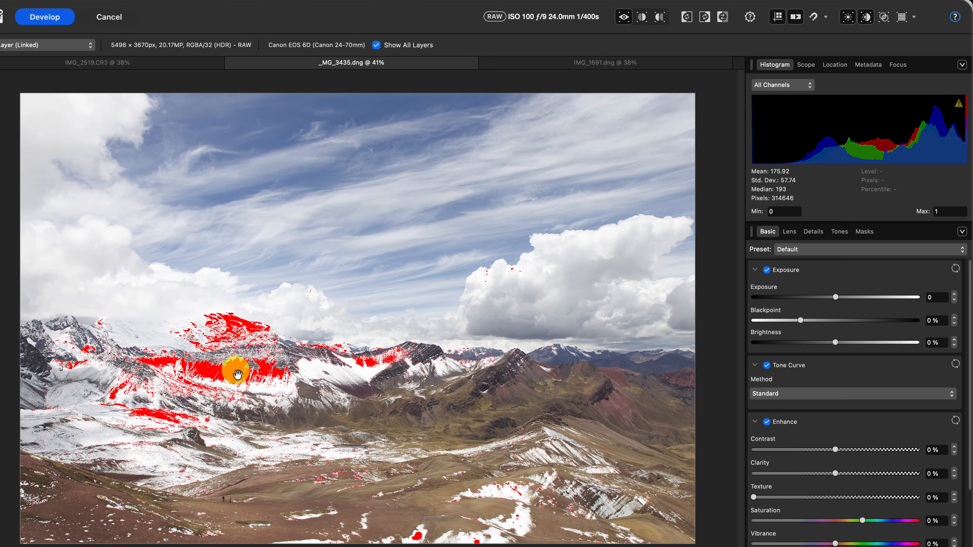
# - Enable the Shadows & Highlights adjustment for the mountain photo
pyautogui.moveTo(969, 369); pyautogui.dragTo(969, 464)
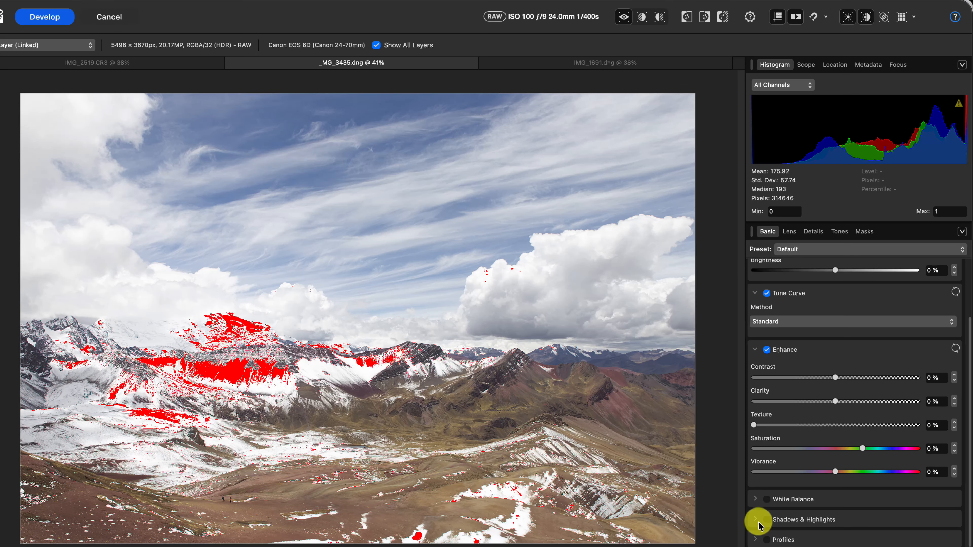
pyautogui.click(767, 522)
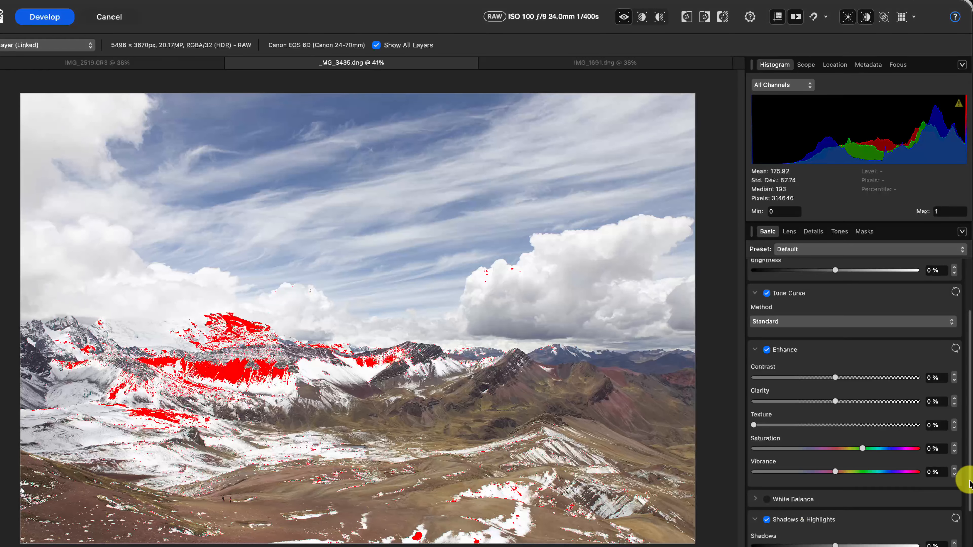
pyautogui.scroll(-3, 931, 510)
# - Try lowering the mountain photo's Highlights to -50% and reset the Shadows & Highlights adjustment
pyautogui.moveTo(834, 518); pyautogui.dragTo(794, 518)
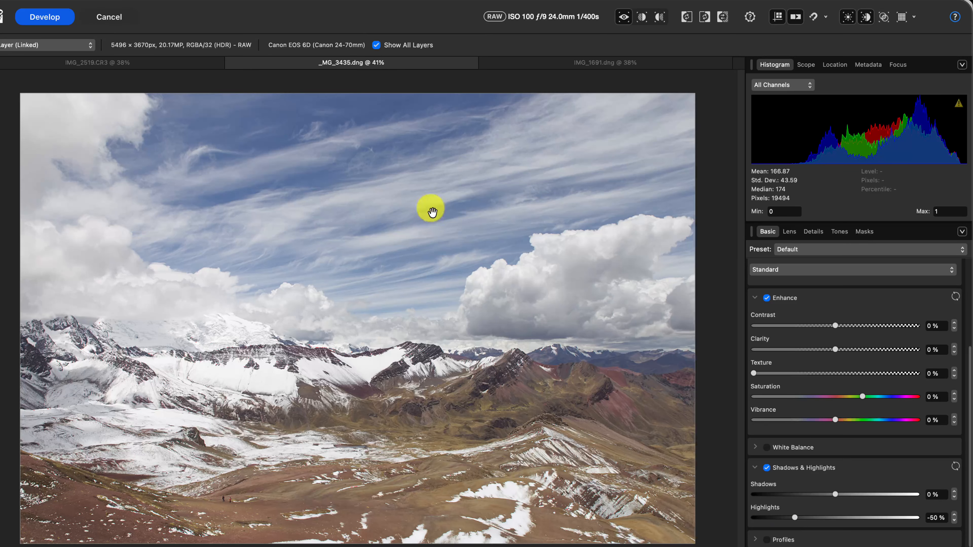
pyautogui.click(956, 467)
pyautogui.scroll(5, 962, 383)
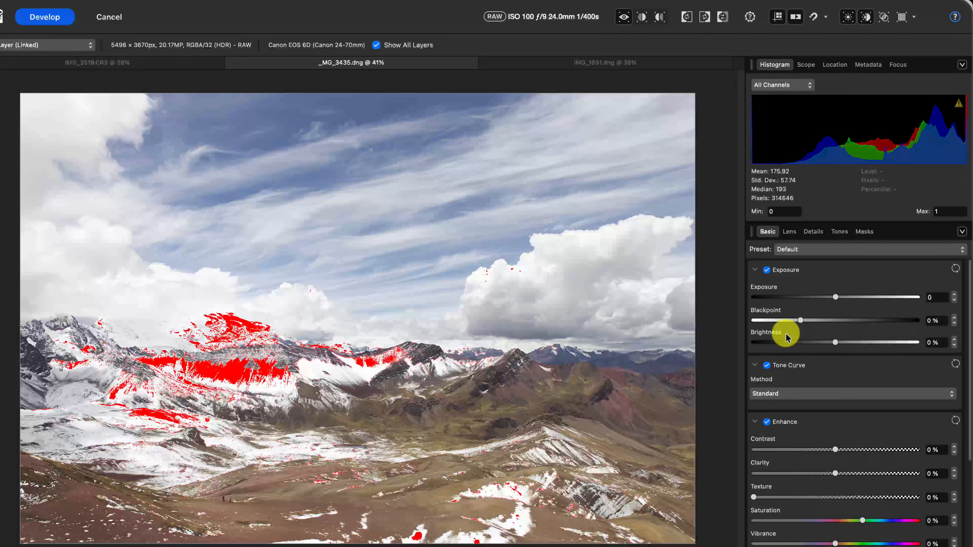
# - Enable Curves for the mountain photo and slightly lower the white end point of the Master curve
pyautogui.click(838, 233)
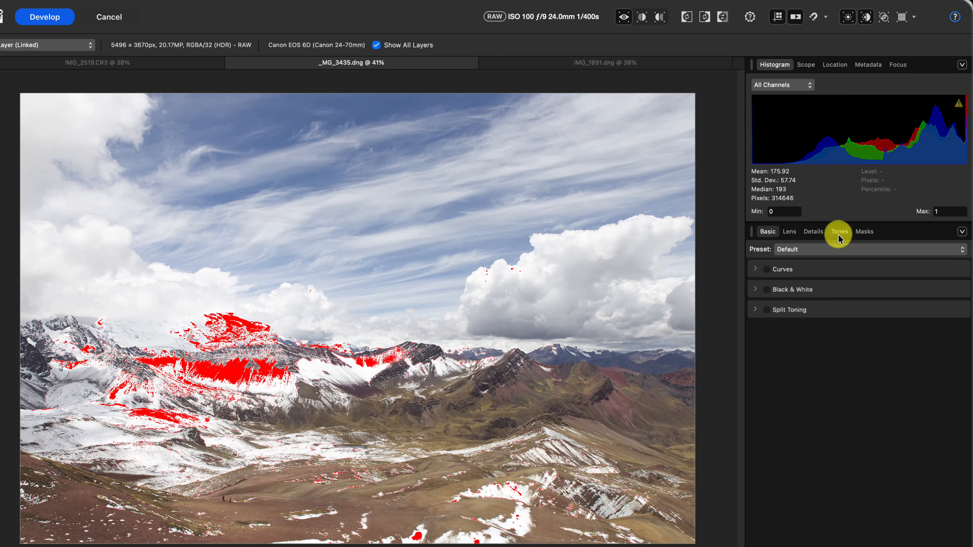
pyautogui.click(767, 270)
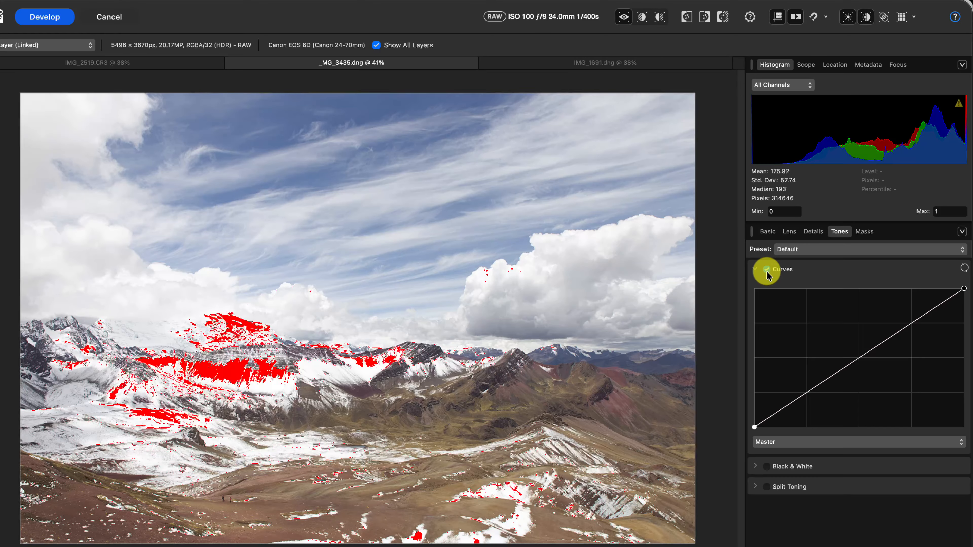
pyautogui.moveTo(964, 292)
pyautogui.mouseDown()
pyautogui.moveTo(954, 282)
pyautogui.moveTo(964, 297)
pyautogui.mouseUp()
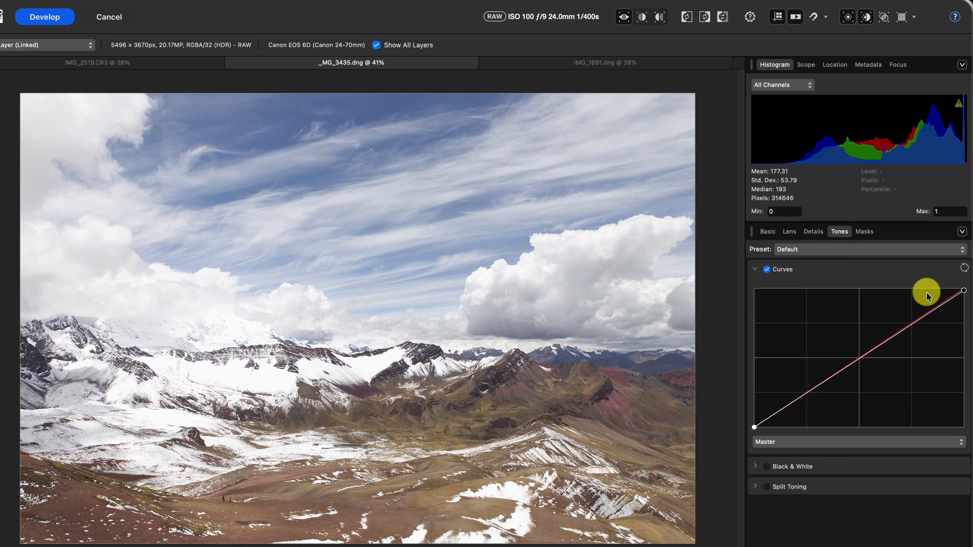
# - Raise the mountain photo's Blackpoint to 25%, and reduce it to 17% to remove the shadow clipping
pyautogui.click(767, 231)
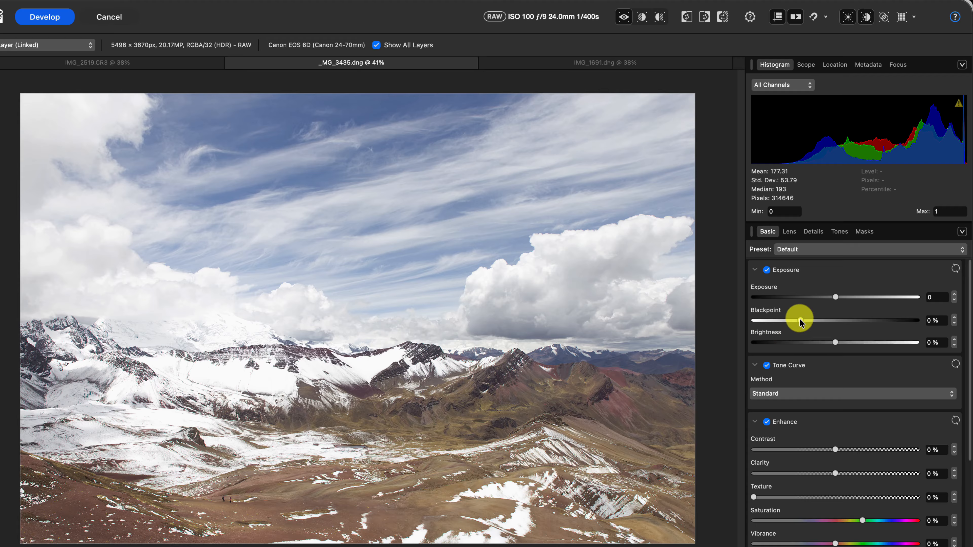
pyautogui.moveTo(801, 321); pyautogui.dragTo(918, 322)
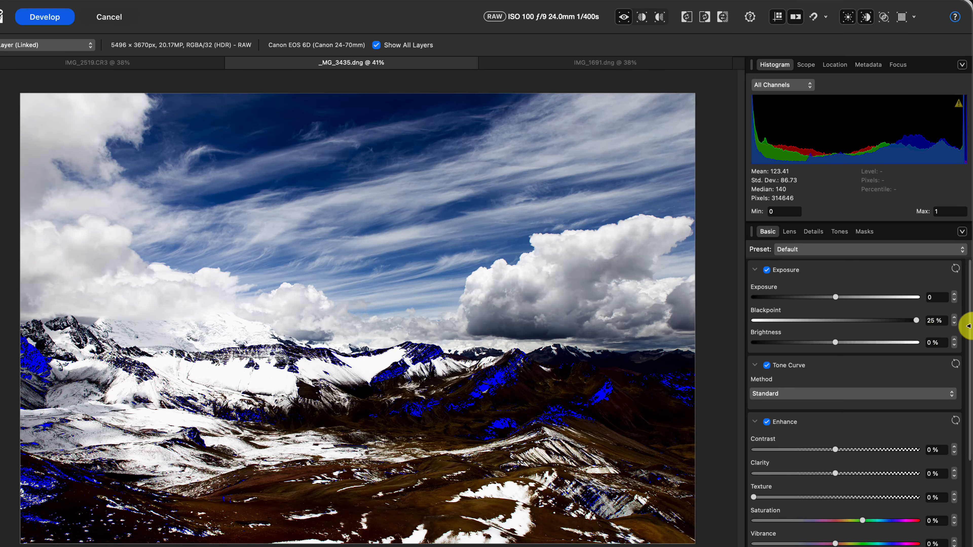
pyautogui.moveTo(918, 323); pyautogui.dragTo(878, 320)
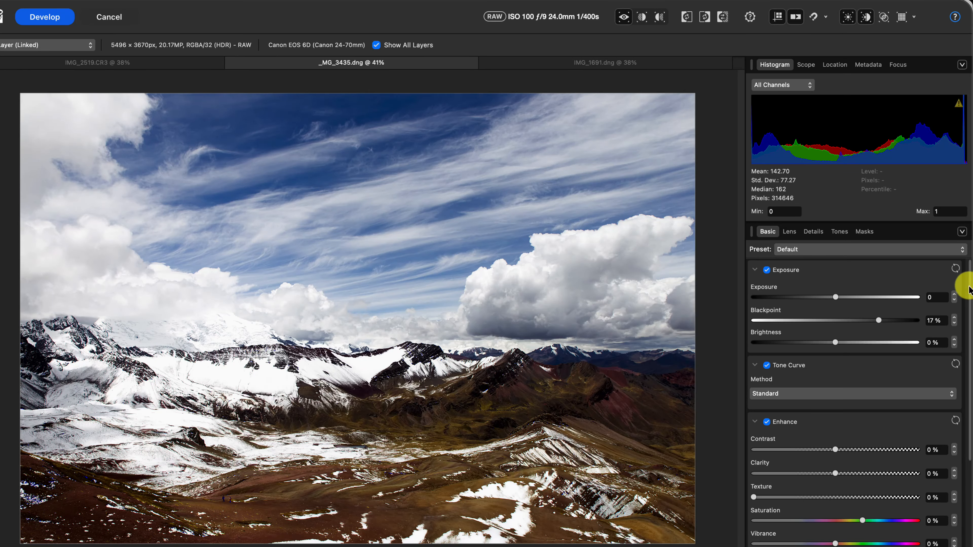
# - Try slightly raising the mountain photo's Shadows value and reset the Shadows & Highlights adjustment
pyautogui.moveTo(969, 287); pyautogui.dragTo(891, 438)
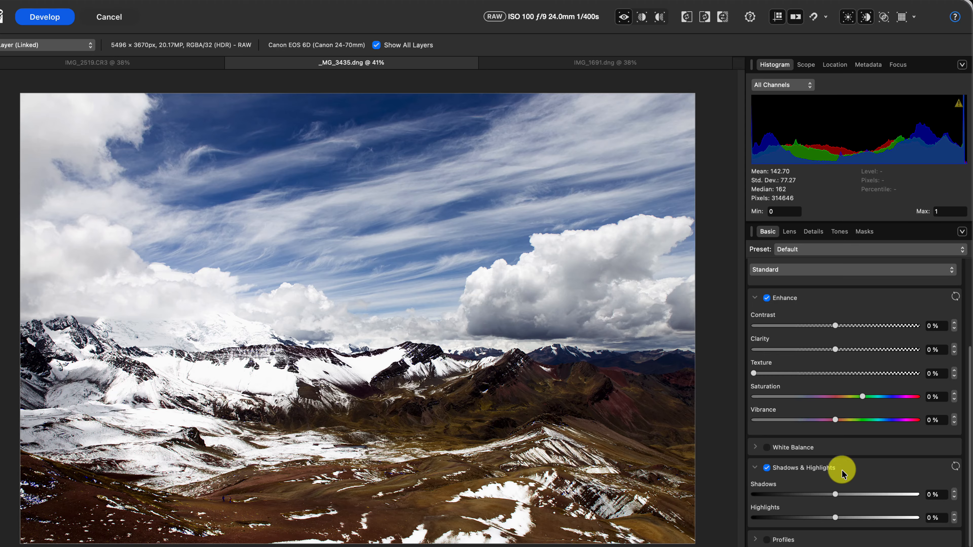
pyautogui.moveTo(836, 495)
pyautogui.mouseDown()
pyautogui.moveTo(919, 497)
pyautogui.moveTo(825, 495)
pyautogui.moveTo(912, 496)
pyautogui.moveTo(828, 497)
pyautogui.moveTo(852, 497)
pyautogui.mouseUp()
pyautogui.click(955, 466)
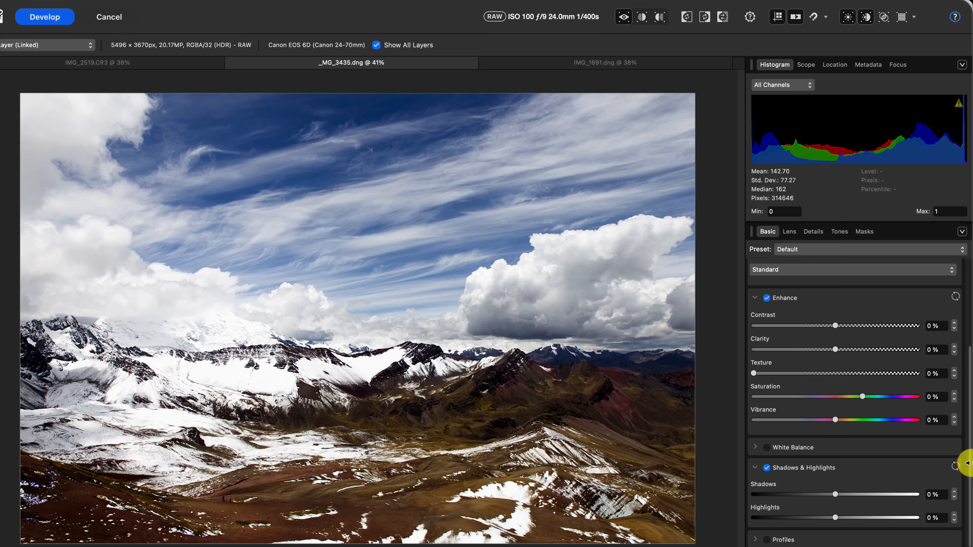
pyautogui.scroll(5, 963, 440)
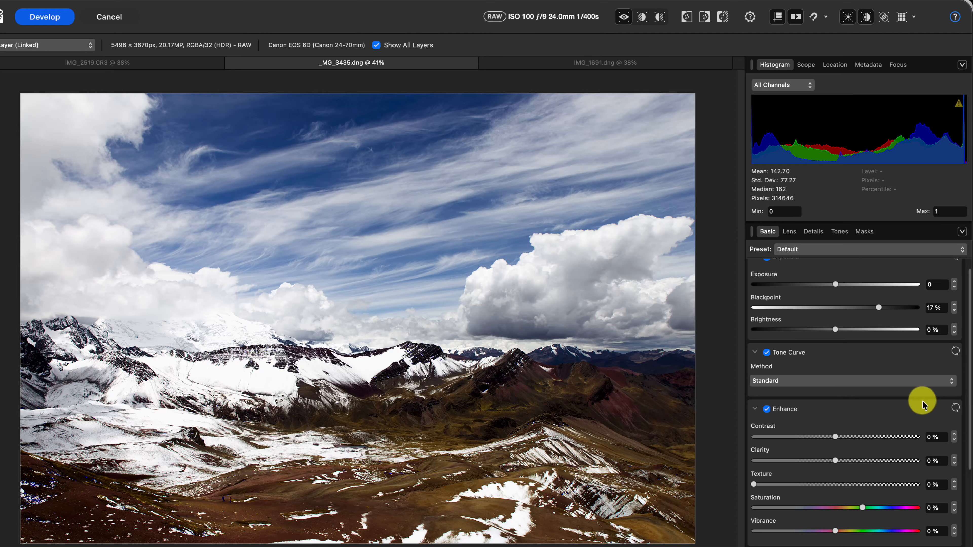
# - Add a midtone point to the mountain photo's Master curve and raise it to brighten the midtones
pyautogui.click(840, 232)
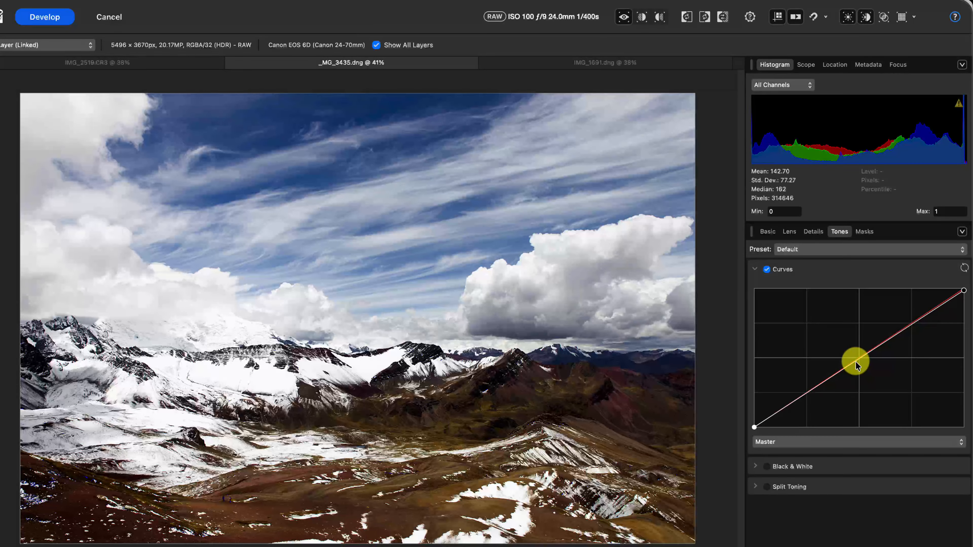
pyautogui.moveTo(856, 364); pyautogui.dragTo(842, 348)
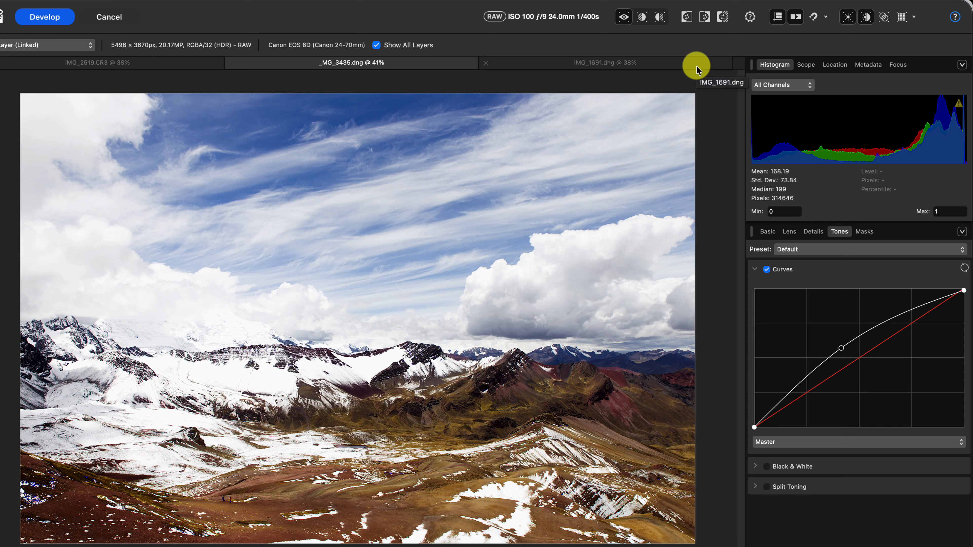
# - Compare the mountain photo before and after in split view, shifting the divider across the image, and return to the single view
pyautogui.click(641, 17)
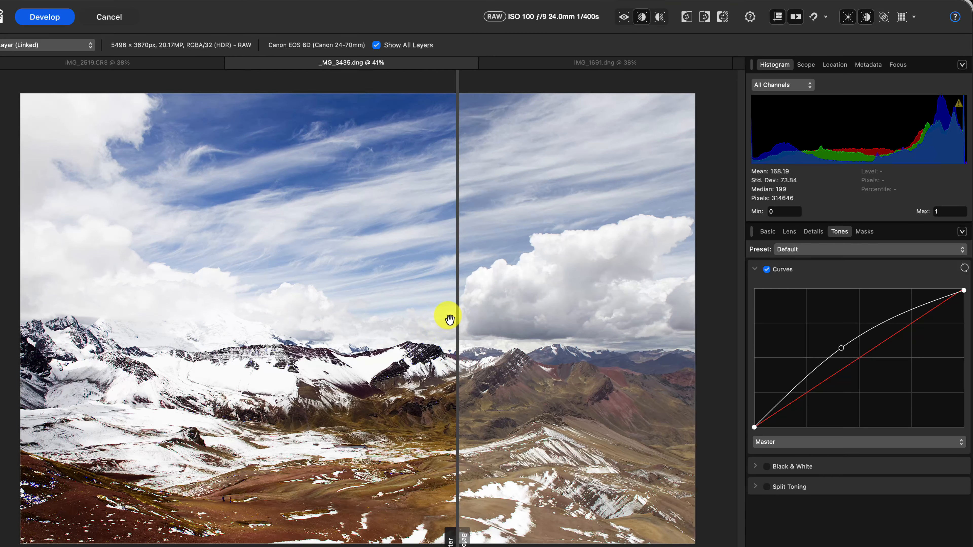
pyautogui.moveTo(459, 319); pyautogui.dragTo(441, 291)
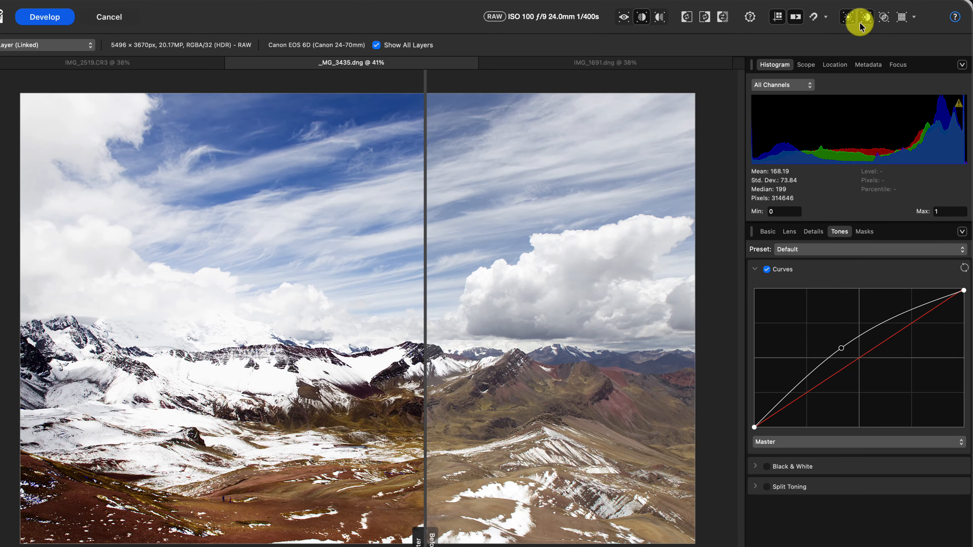
pyautogui.moveTo(428, 354); pyautogui.dragTo(484, 345)
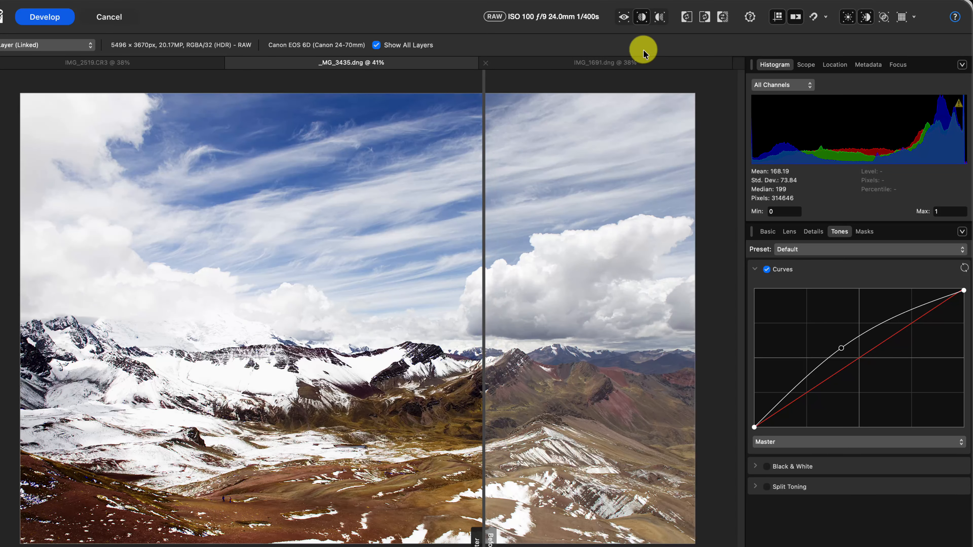
pyautogui.click(625, 17)
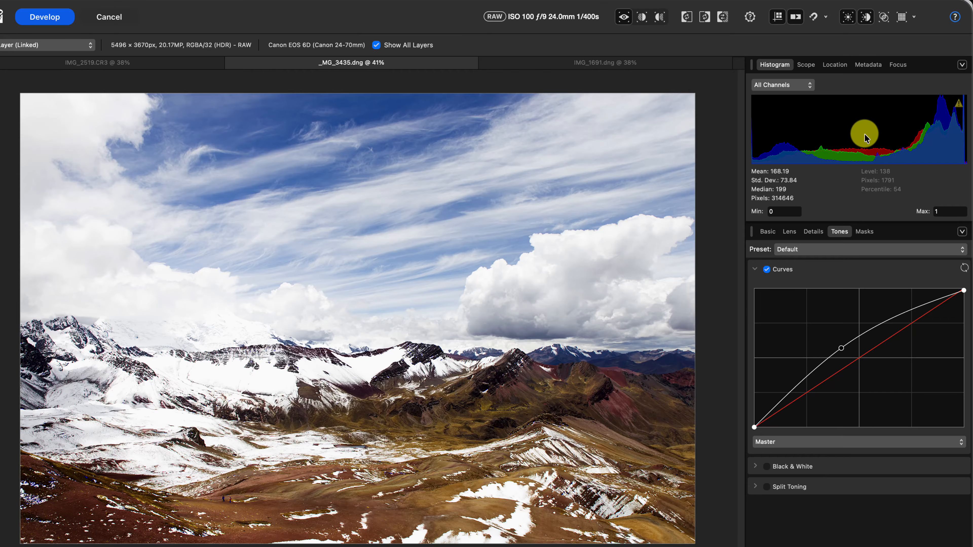
# - Switch to the IMG_1691.dng photo and show its basic exposure adjustments with the clipped highlights overlay
pyautogui.click(582, 63)
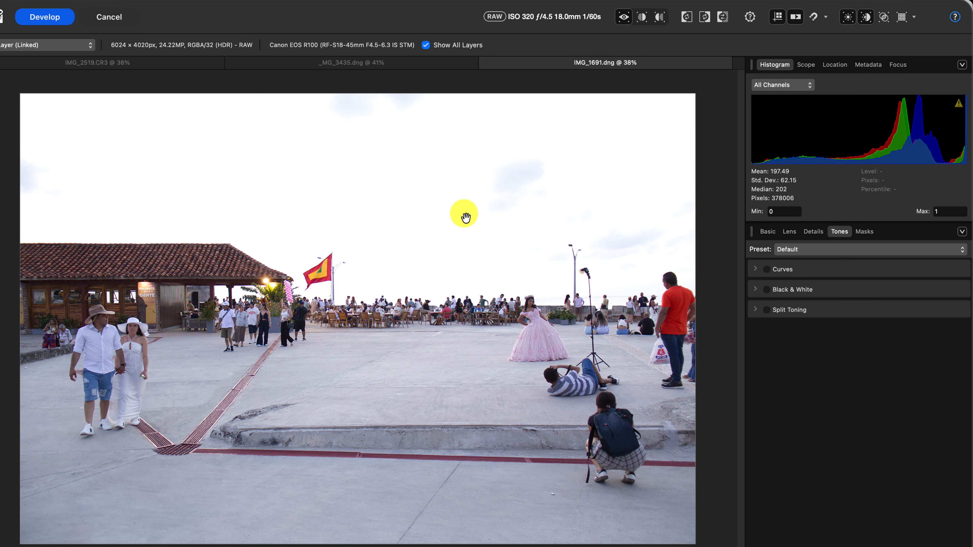
pyautogui.click(757, 271)
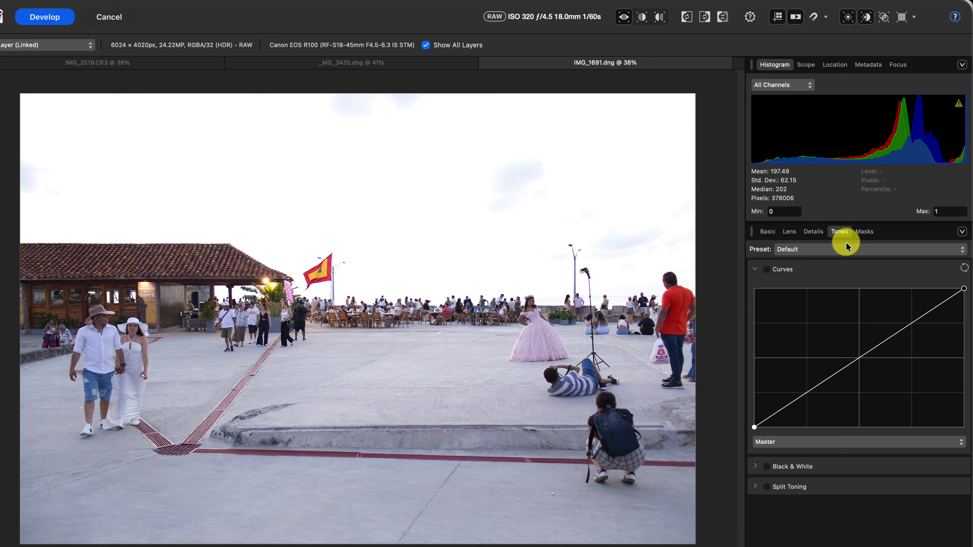
pyautogui.click(768, 231)
pyautogui.moveTo(840, 283); pyautogui.dragTo(883, 288)
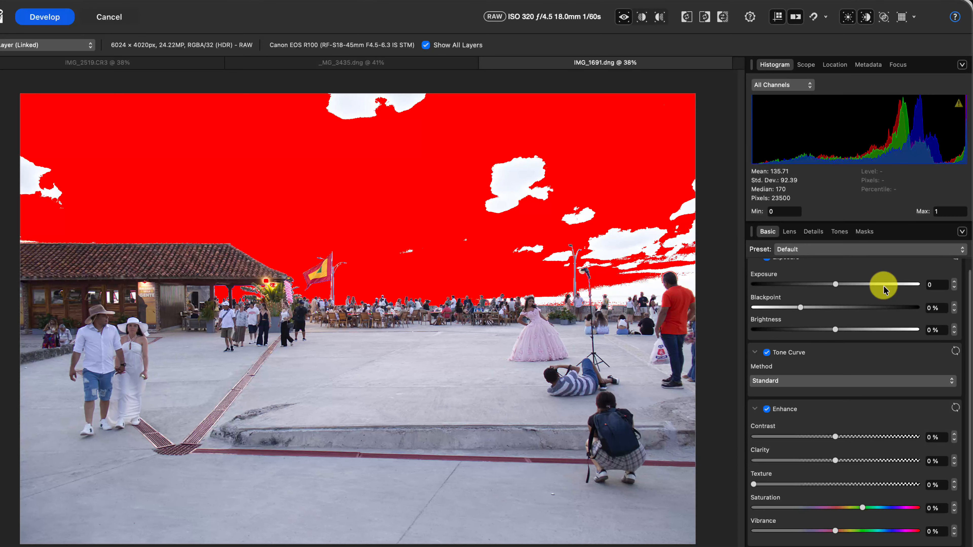
# - Enable Shadows & Highlights for the plaza photo and lower Highlights to -80% to recover the sky
pyautogui.scroll(2, 969, 269)
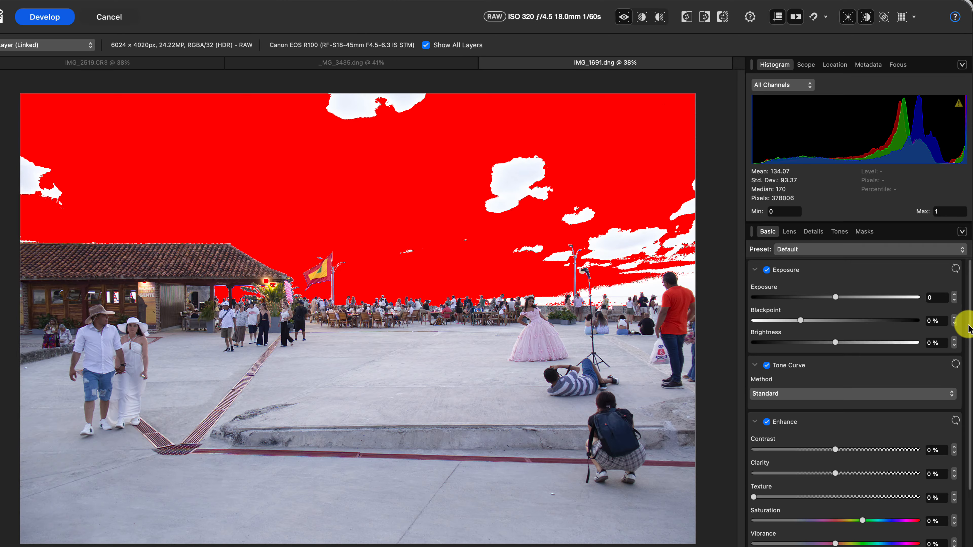
pyautogui.scroll(-5, 963, 345)
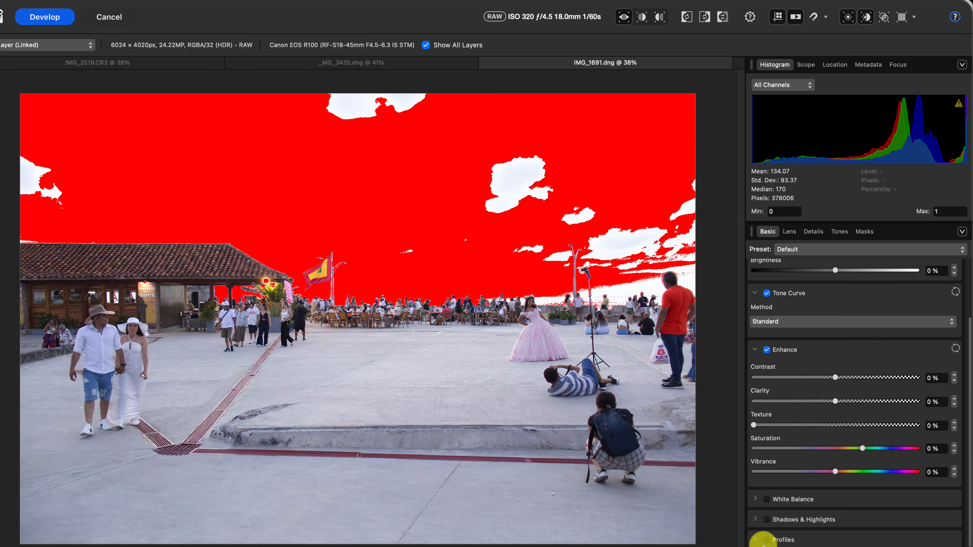
pyautogui.click(756, 520)
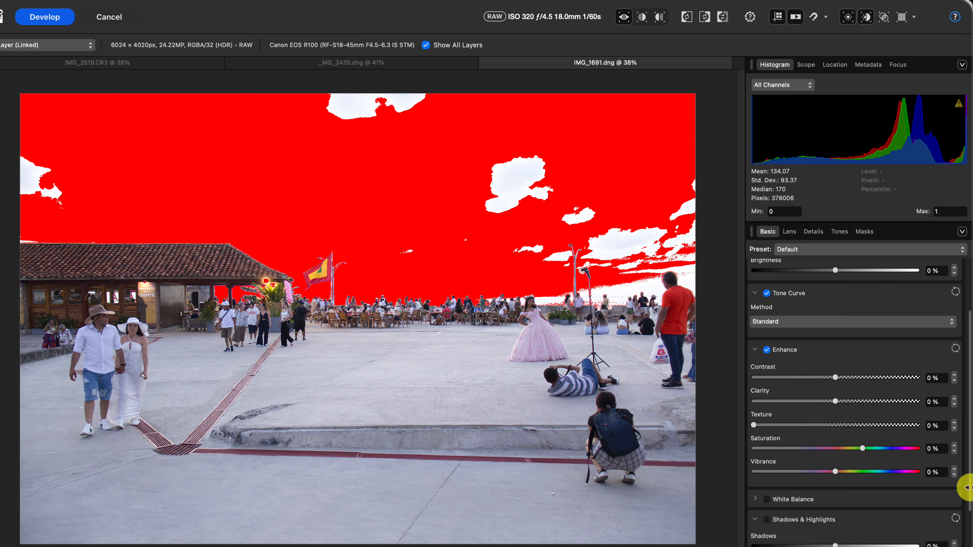
pyautogui.scroll(-3, 964, 488)
pyautogui.click(767, 468)
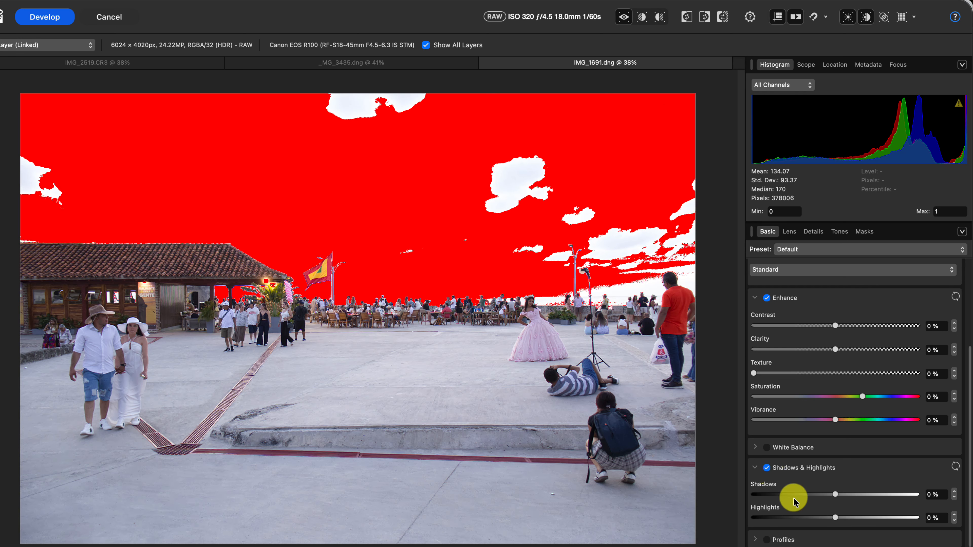
pyautogui.moveTo(835, 518); pyautogui.dragTo(771, 518)
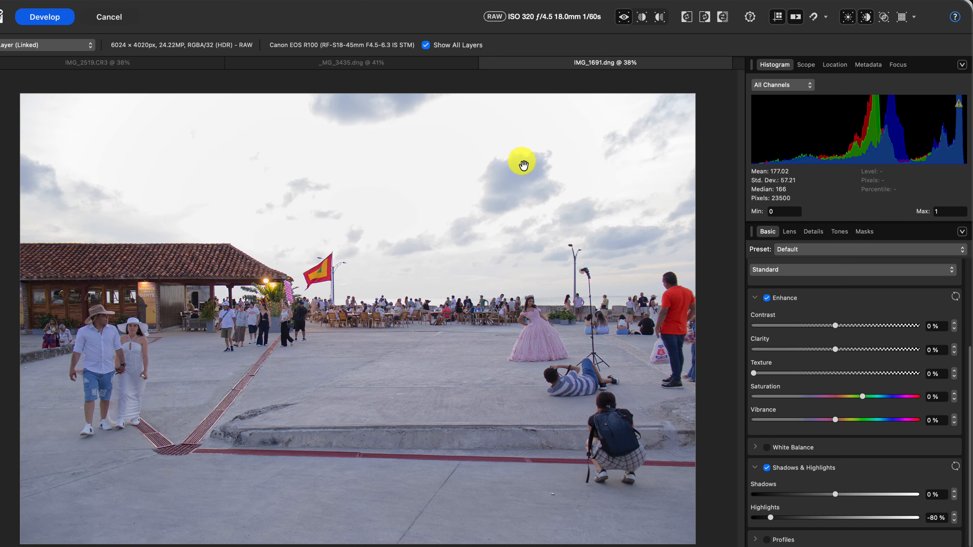
pyautogui.moveTo(940, 160)
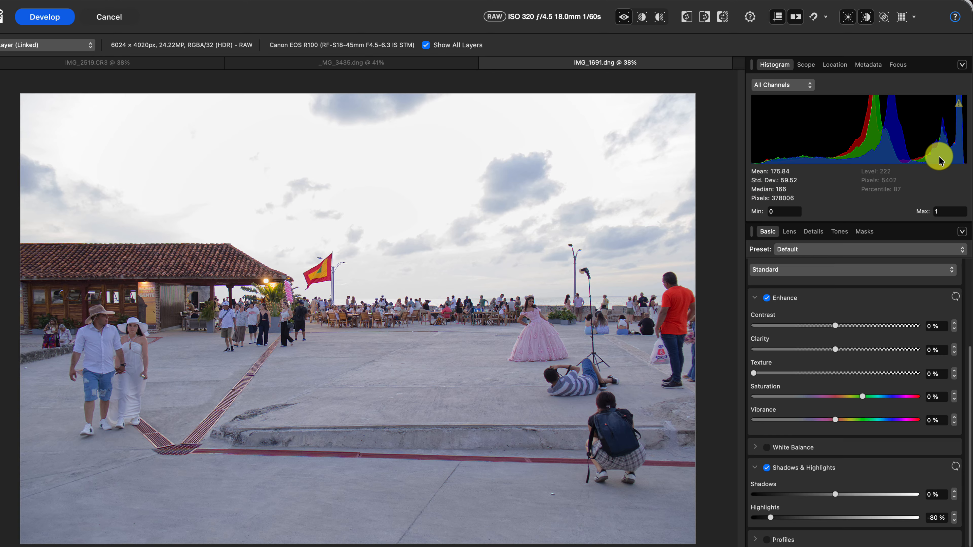